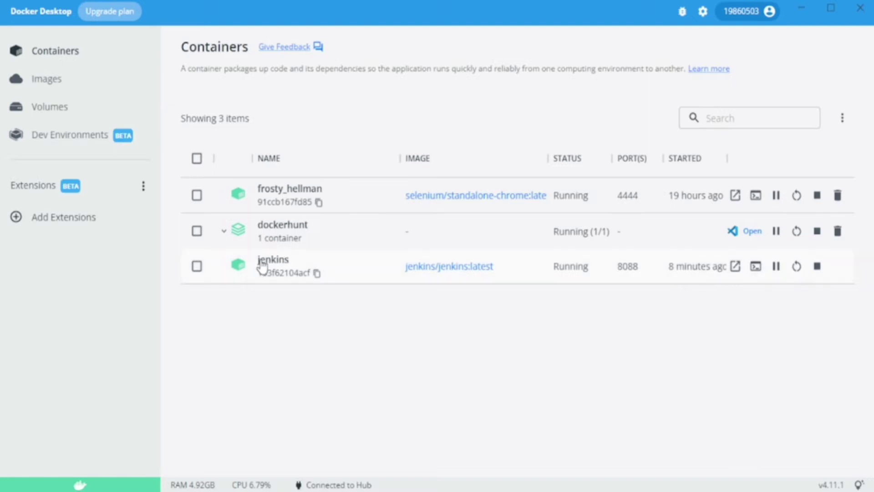
Review the Unlock Jenkins instructions and the Administrator password label.
{"action": "key", "text": "alt+Tab"}
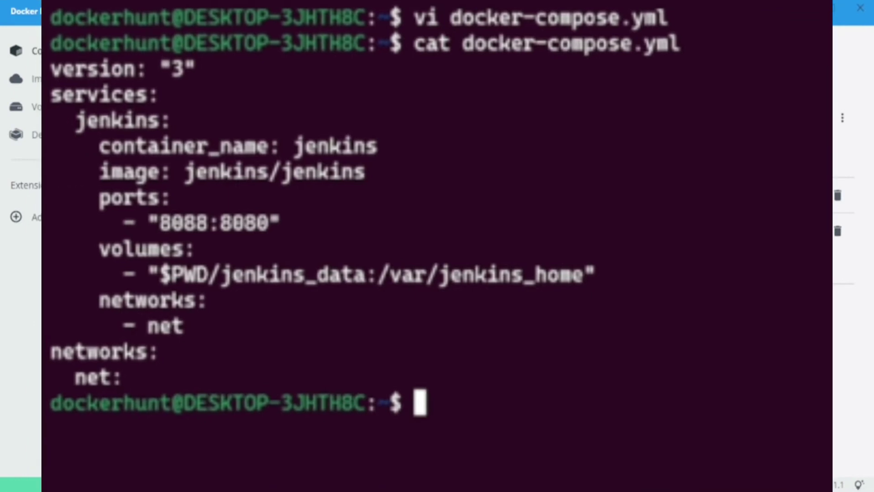
{"action": "key", "text": "alt+Tab"}
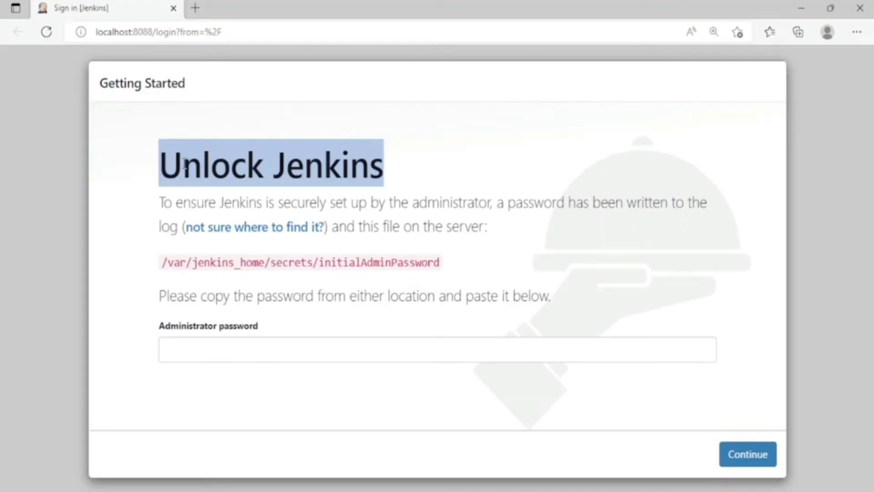
{"action": "left_click_drag", "start_coordinate": [160, 164], "coordinate": [585, 277]}
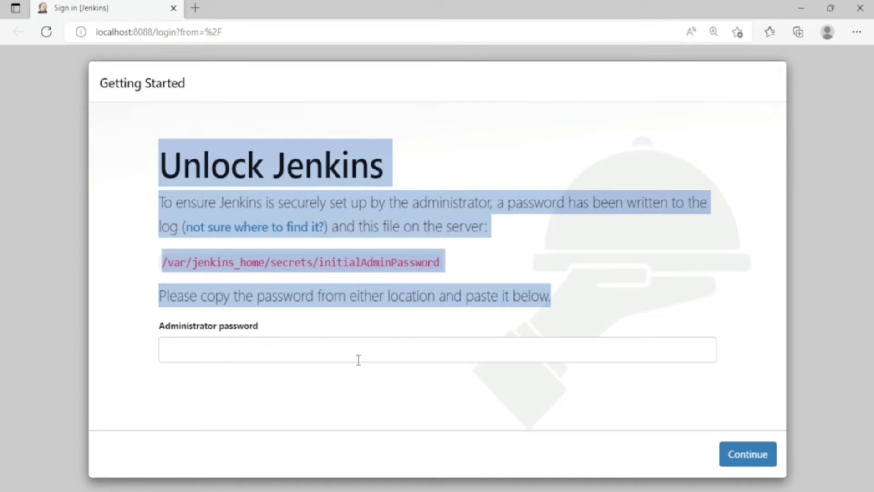
{"action": "left_click_drag", "start_coordinate": [158, 167], "coordinate": [501, 297]}
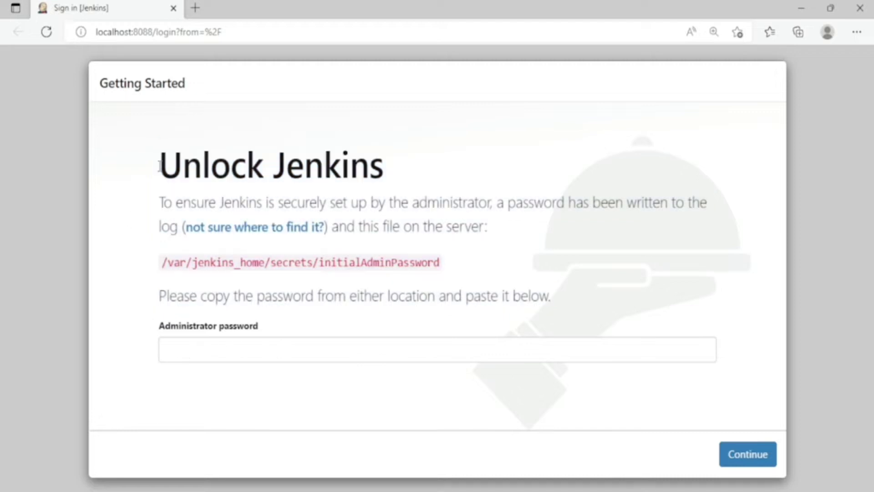
{"action": "left_click_drag", "start_coordinate": [285, 327], "coordinate": [140, 323]}
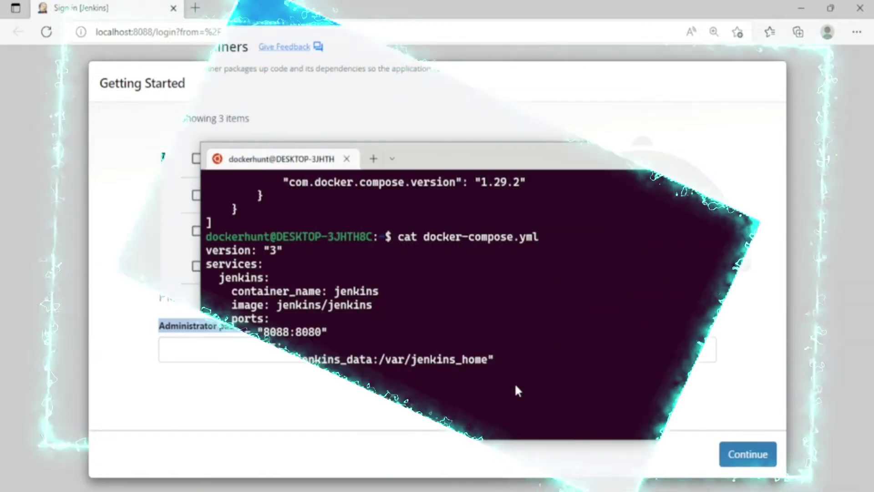
{"action": "type", "text": "clear"}
Clear the terminal, run docker ps, and follow the jenkins container's logs by ID.
{"action": "key", "text": "Return"}
{"action": "type", "text": "docker logs -f"}
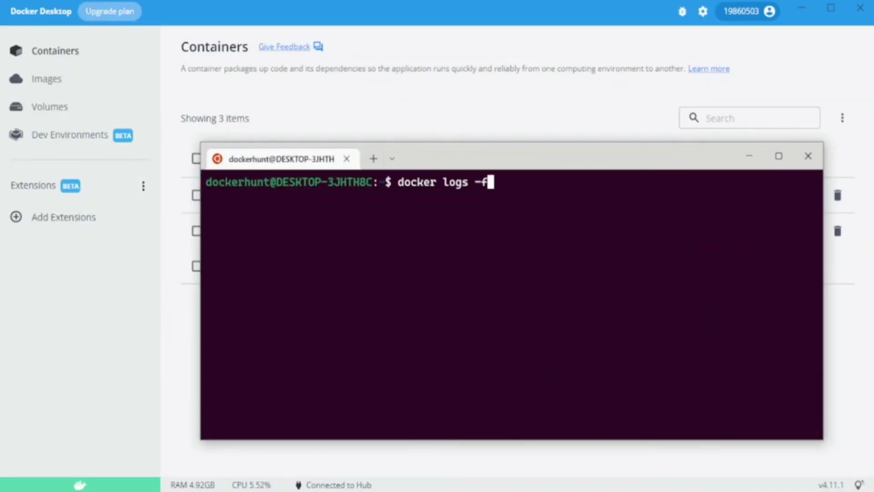
{"action": "key", "text": "BackSpace"}
{"action": "key", "text": "BackSpace"}
{"action": "key", "text": "BackSpace"}
{"action": "key", "text": "BackSpace"}
{"action": "key", "text": "BackSpace"}
{"action": "key", "text": "BackSpace"}
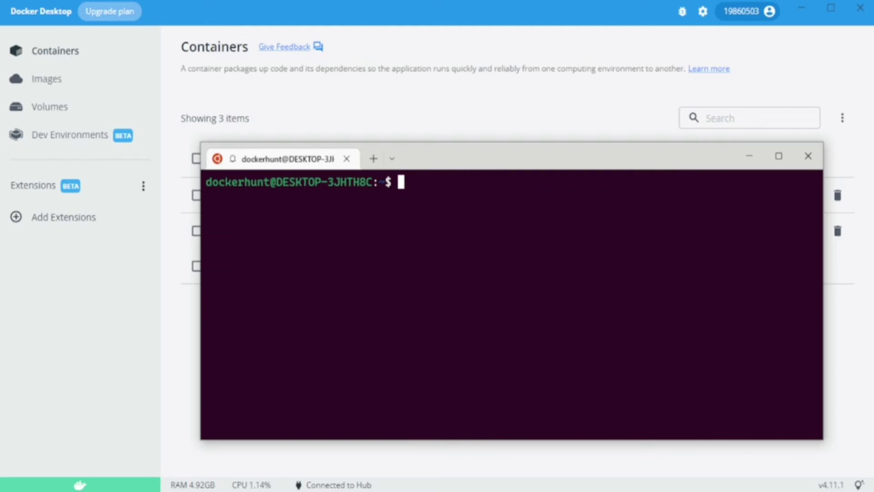
{"action": "type", "text": "docker "}
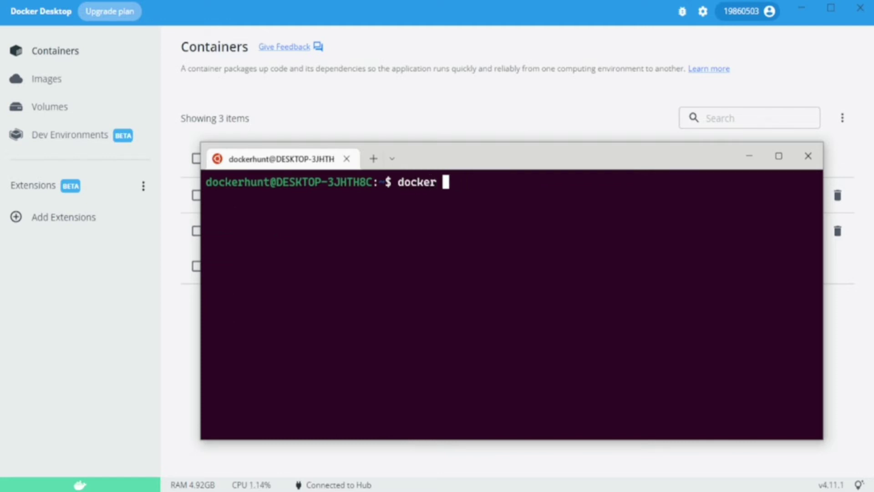
{"action": "type", "text": "ps"}
{"action": "key", "text": "Return"}
{"action": "double_click", "coordinate": [244, 223]}
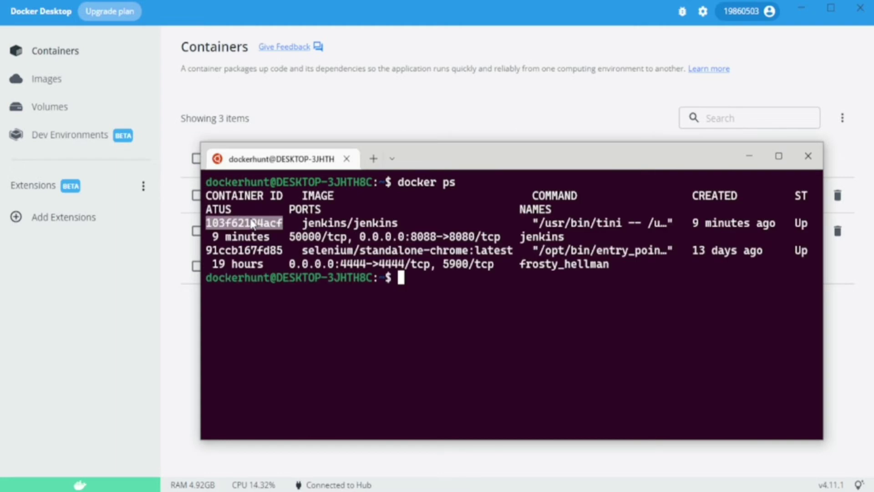
{"action": "left_click", "coordinate": [420, 282]}
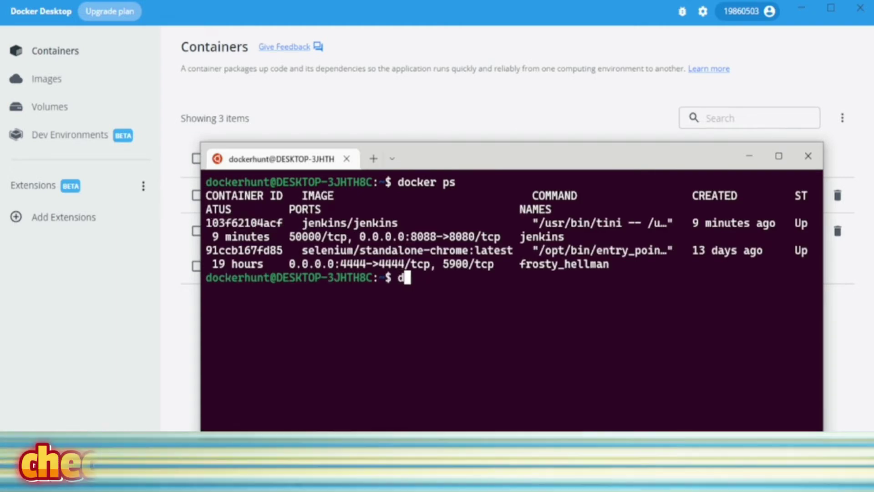
{"action": "type", "text": "docker logs -f 103f62104acf"}
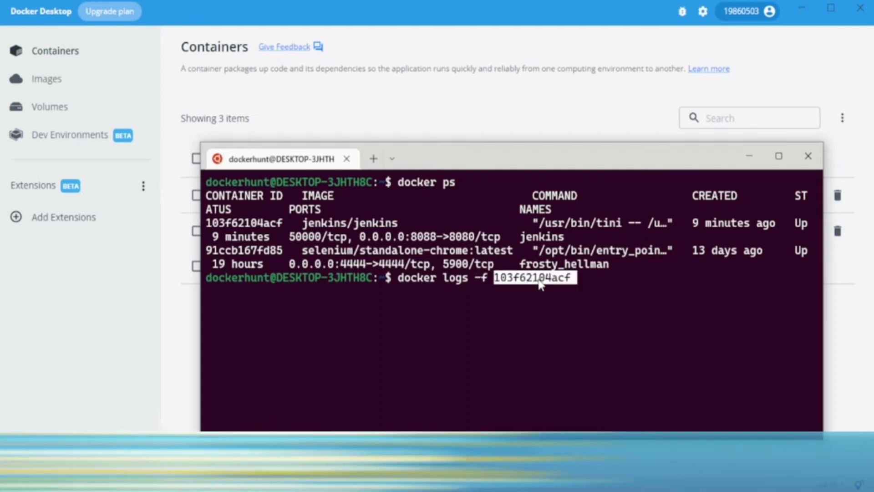
{"action": "key", "text": "Return"}
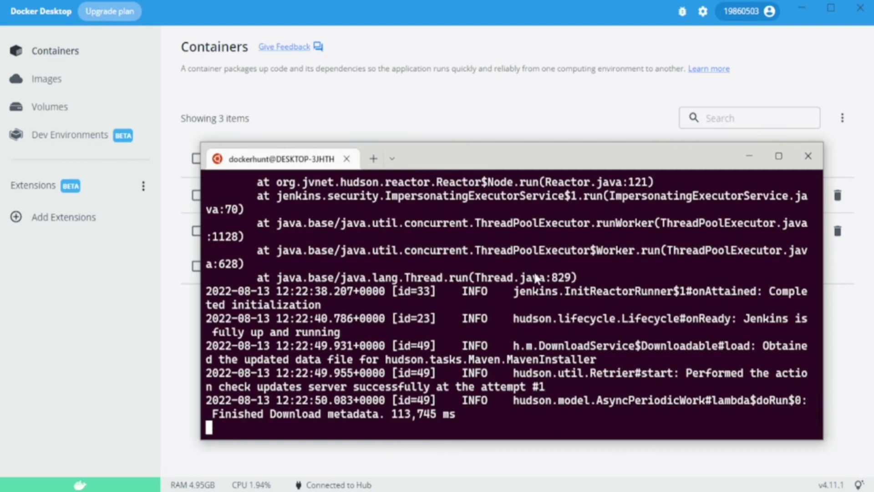
In the maximized terminal, find the admin password in the setup-required log block and copy it.
{"action": "left_click", "coordinate": [778, 156]}
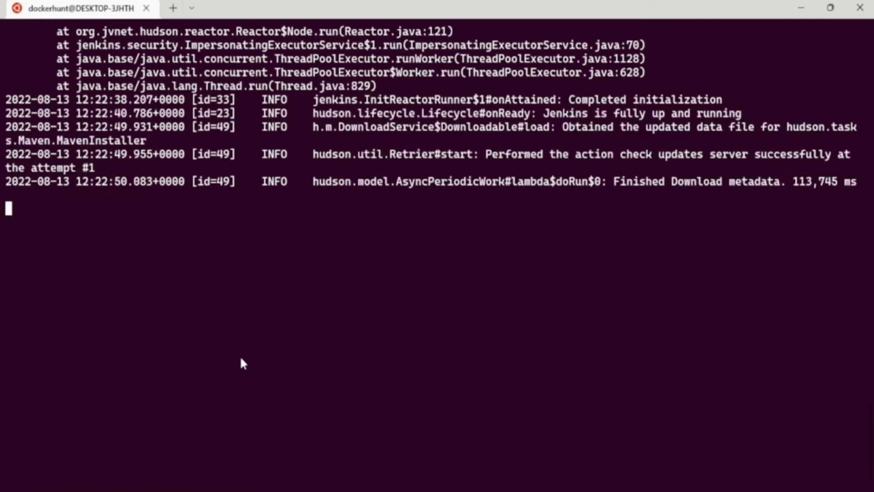
{"action": "scroll", "coordinate": [241, 355], "scroll_direction": "up", "scroll_amount": 5}
{"action": "scroll", "coordinate": [241, 354], "scroll_direction": "up", "scroll_amount": 5}
{"action": "scroll", "coordinate": [241, 348], "scroll_direction": "up", "scroll_amount": 3}
{"action": "scroll", "coordinate": [241, 347], "scroll_direction": "up", "scroll_amount": 2}
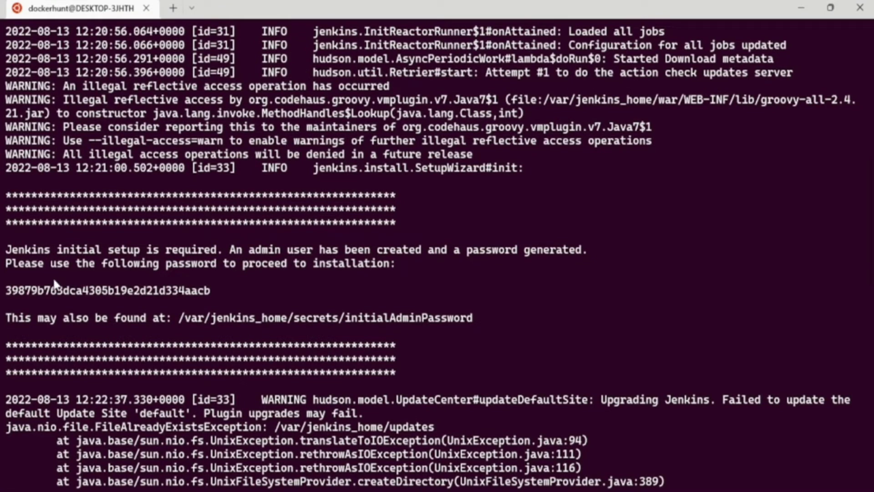
{"action": "mouse_move", "coordinate": [223, 293]}
{"action": "left_mouse_down"}
{"action": "mouse_move", "coordinate": [10, 292]}
{"action": "mouse_move", "coordinate": [203, 300]}
{"action": "mouse_move", "coordinate": [217, 292]}
{"action": "left_mouse_up"}
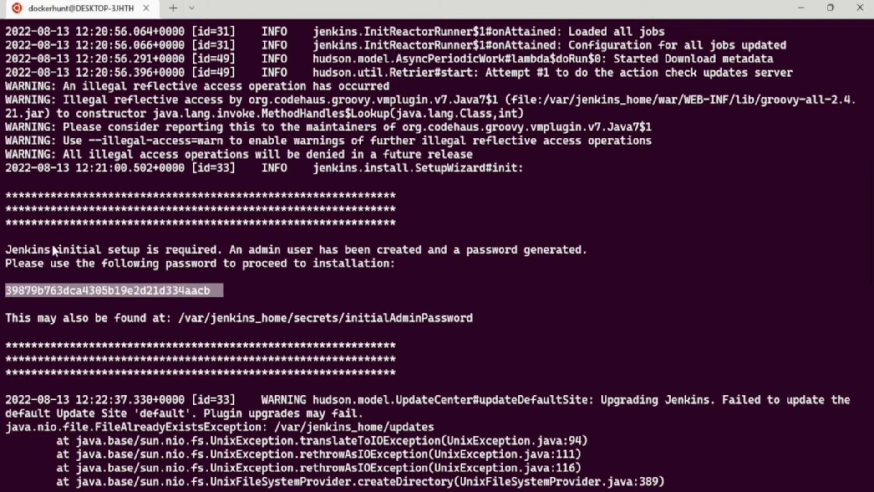
{"action": "left_click_drag", "start_coordinate": [6, 249], "coordinate": [564, 259]}
{"action": "left_click_drag", "start_coordinate": [6, 265], "coordinate": [328, 273]}
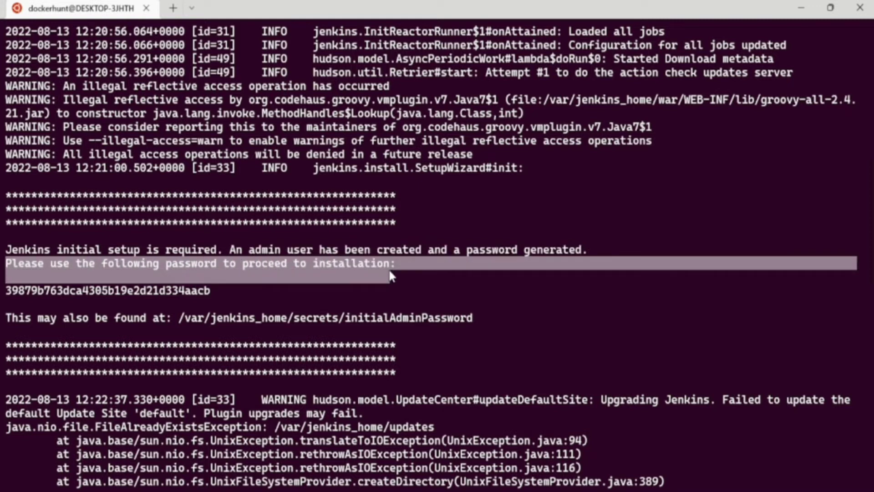
{"action": "left_click", "coordinate": [99, 290]}
{"action": "double_click", "coordinate": [95, 292]}
{"action": "right_click", "coordinate": [95, 293]}
Paste the copied admin password into the Unlock Jenkins page and submit it.
{"action": "left_click", "coordinate": [801, 8]}
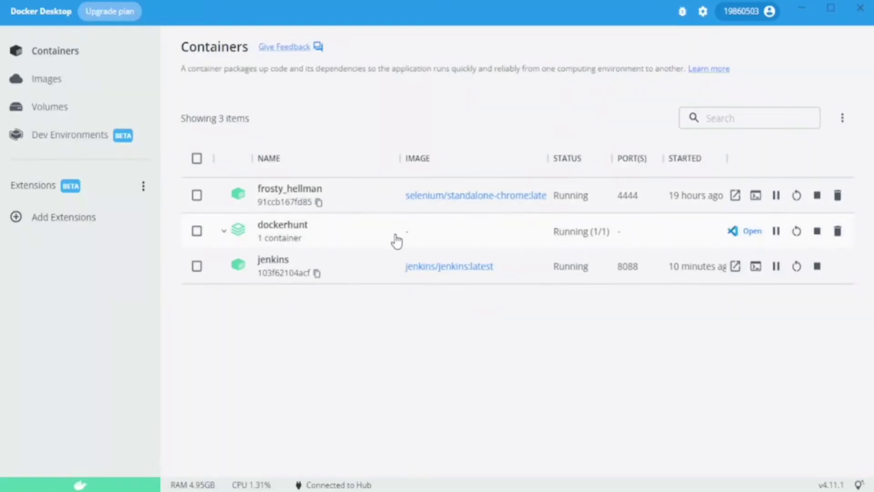
{"action": "key", "text": "alt+Tab"}
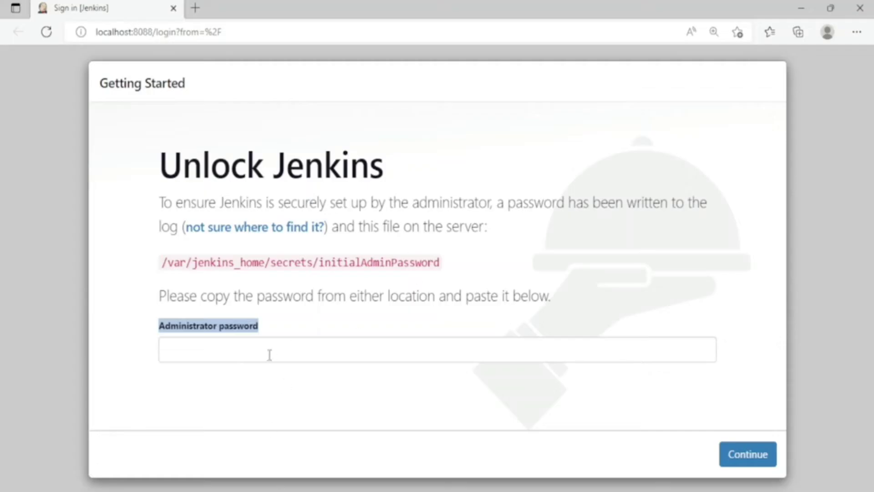
{"action": "left_click", "coordinate": [267, 353]}
{"action": "right_click", "coordinate": [268, 350]}
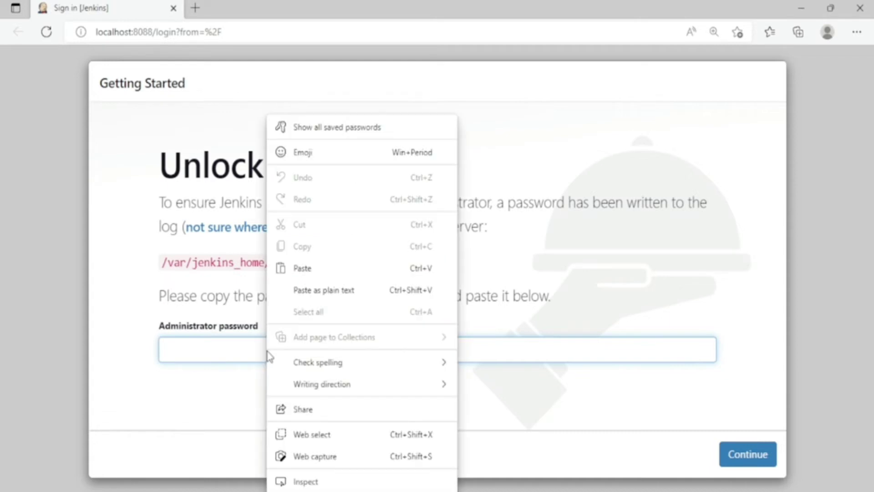
{"action": "left_click", "coordinate": [320, 268]}
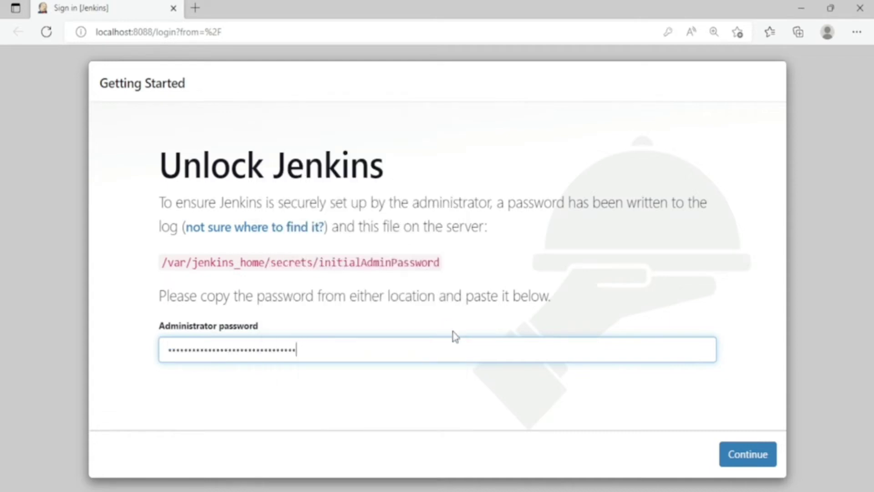
{"action": "left_click", "coordinate": [748, 456]}
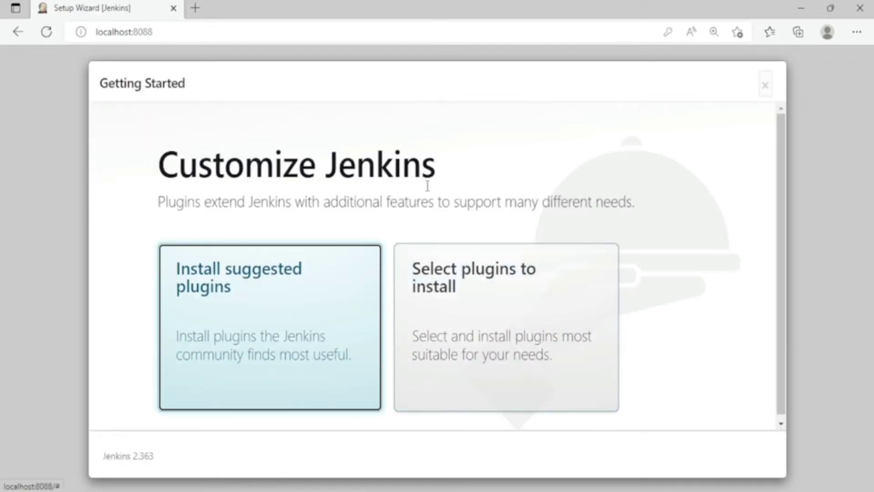
Choose Install suggested plugins, then note the 'Unable to connect to Jenkins' error.
{"action": "left_click_drag", "start_coordinate": [159, 161], "coordinate": [464, 166]}
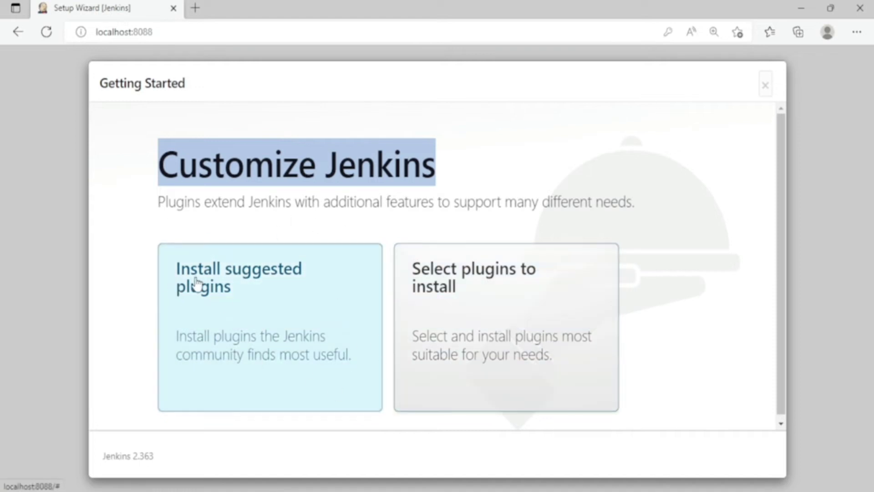
{"action": "left_click", "coordinate": [271, 323]}
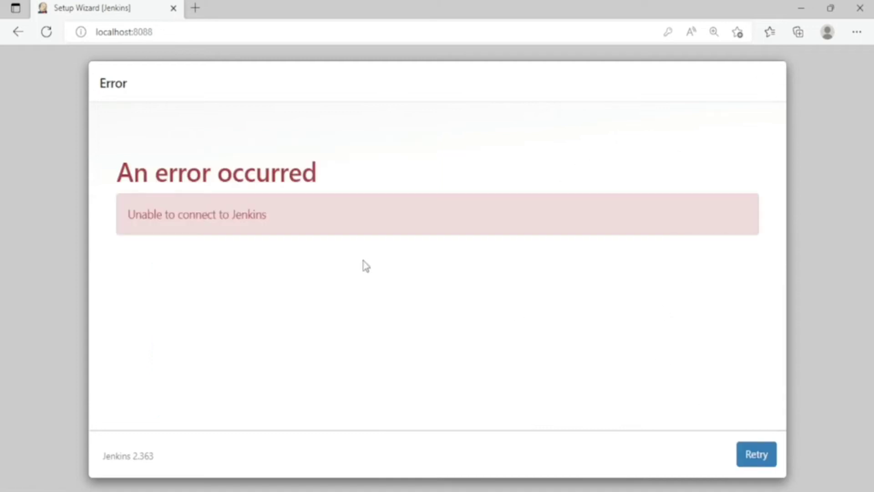
{"action": "left_click_drag", "start_coordinate": [118, 171], "coordinate": [365, 174]}
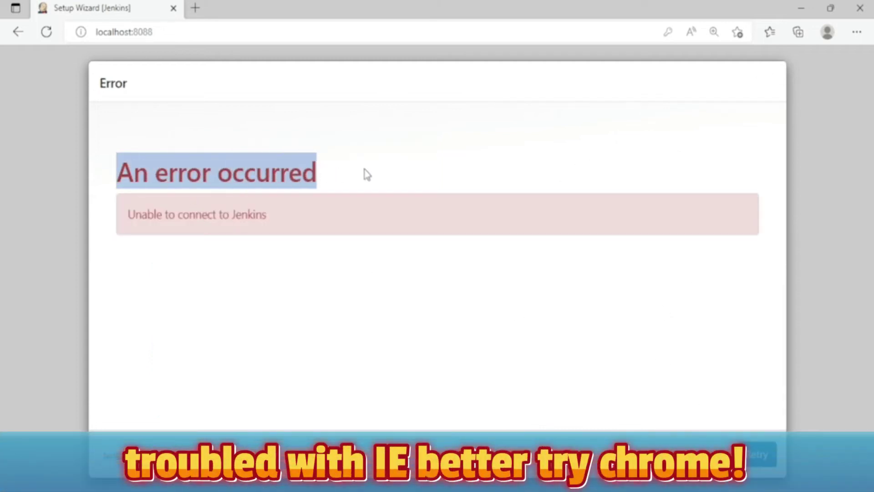
{"action": "left_click_drag", "start_coordinate": [137, 214], "coordinate": [287, 216]}
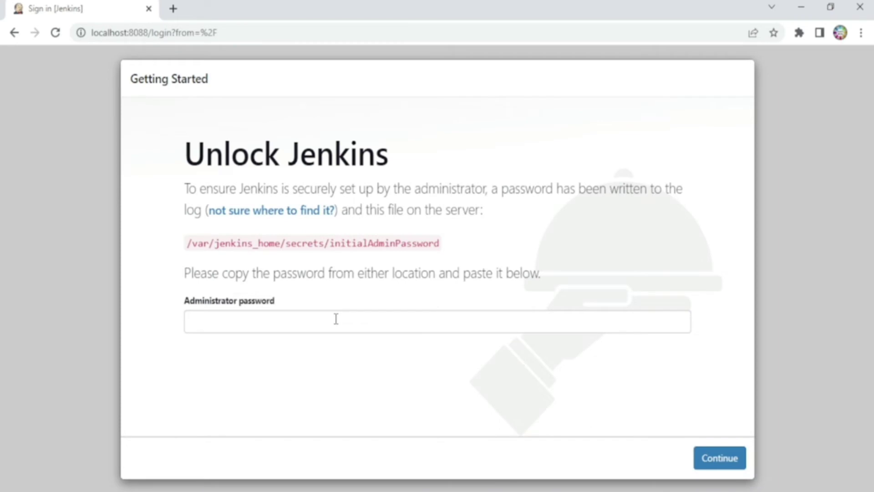
Paste the administrator password into Chrome's Unlock Jenkins field and continue.
{"action": "left_click", "coordinate": [336, 319]}
{"action": "right_click", "coordinate": [335, 319]}
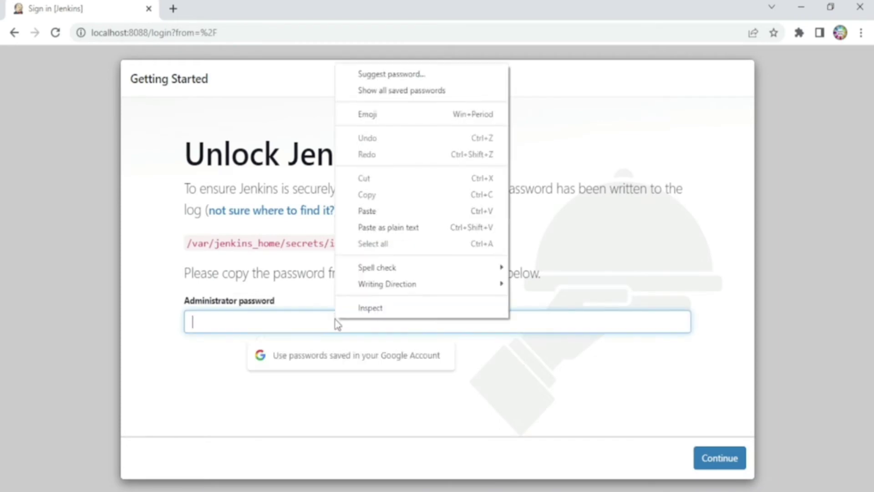
{"action": "left_click", "coordinate": [393, 211]}
{"action": "left_click", "coordinate": [720, 458]}
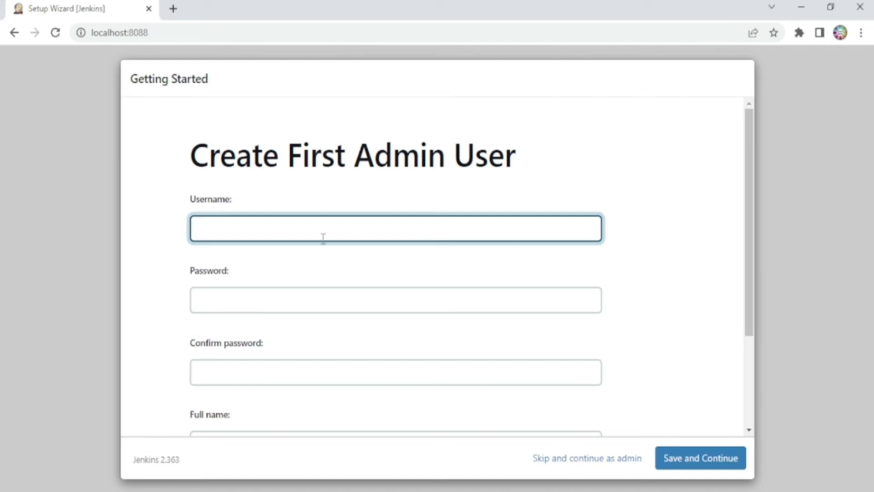
{"action": "left_click_drag", "start_coordinate": [191, 156], "coordinate": [523, 168]}
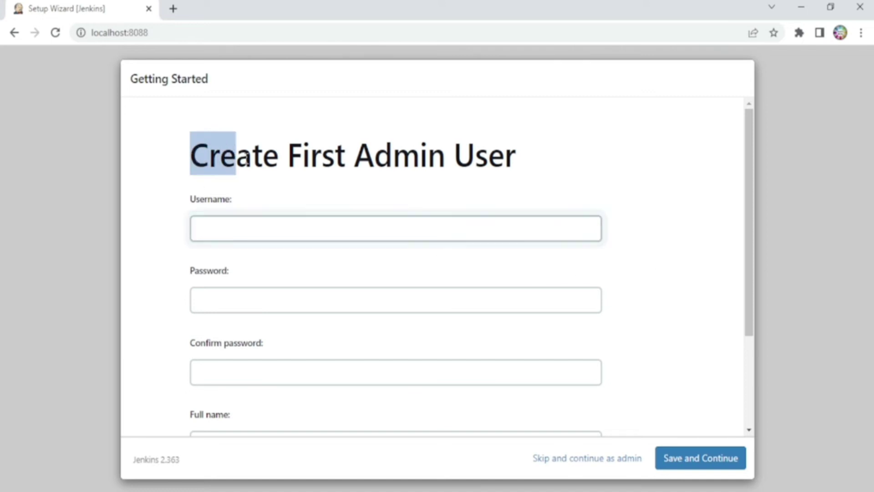
{"action": "left_click", "coordinate": [251, 228]}
{"action": "type", "text": "jenkins"}
{"action": "key", "text": "Tab"}
{"action": "key", "text": "Tab"}
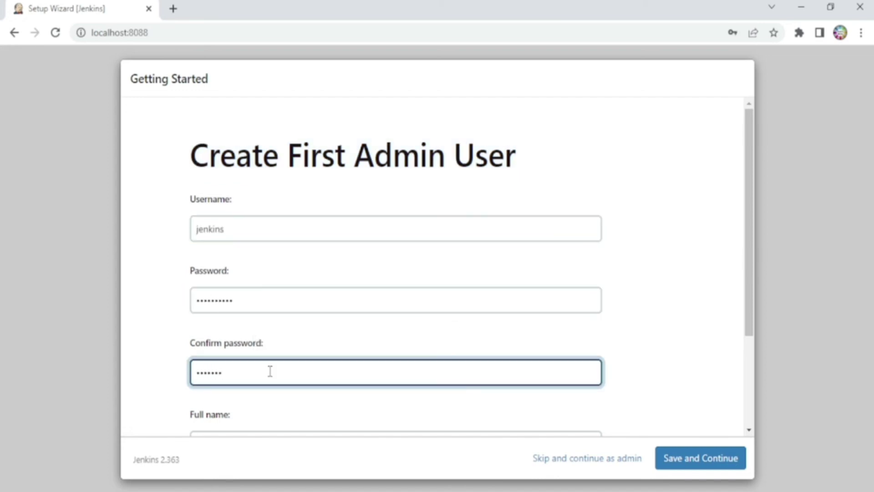
{"action": "key", "text": "Tab"}
{"action": "type", "text": "jenkins"}
{"action": "left_click", "coordinate": [282, 383]}
{"action": "type", "text": "jenkins@example.com"}
{"action": "scroll", "coordinate": [282, 369], "scroll_direction": "up", "scroll_amount": 5}
Check the entered username, full name and e-mail, then Save and Continue.
{"action": "left_click_drag", "start_coordinate": [192, 198], "coordinate": [259, 212]}
{"action": "double_click", "coordinate": [287, 229]}
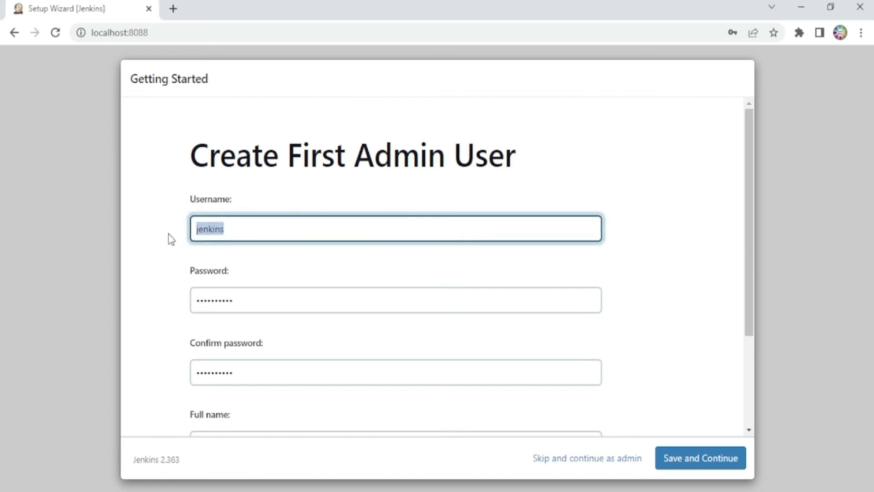
{"action": "scroll", "coordinate": [221, 276], "scroll_direction": "down", "scroll_amount": 3}
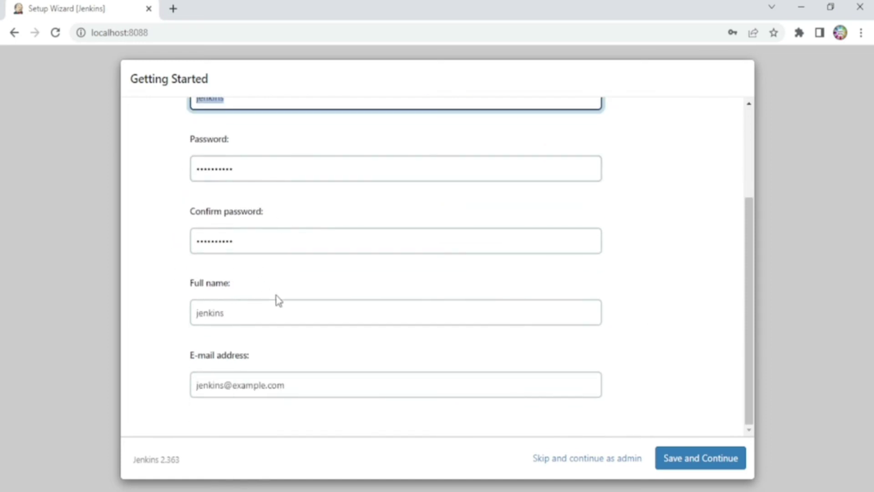
{"action": "double_click", "coordinate": [275, 311]}
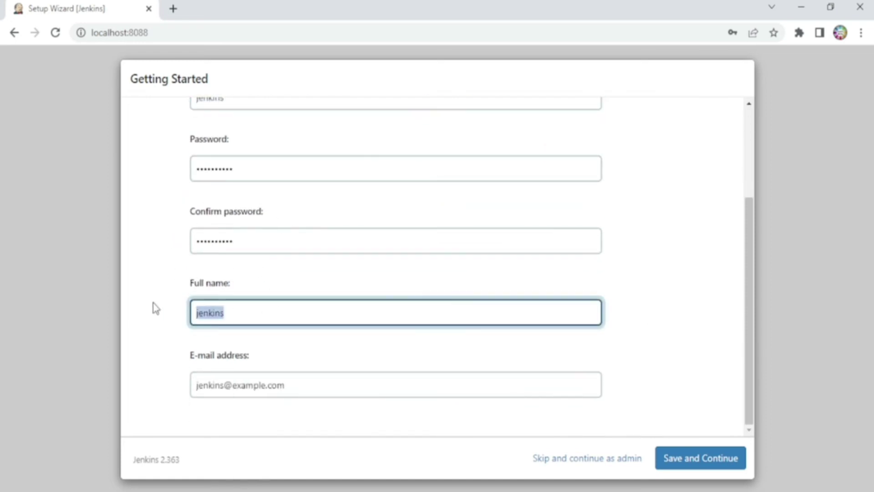
{"action": "double_click", "coordinate": [335, 387]}
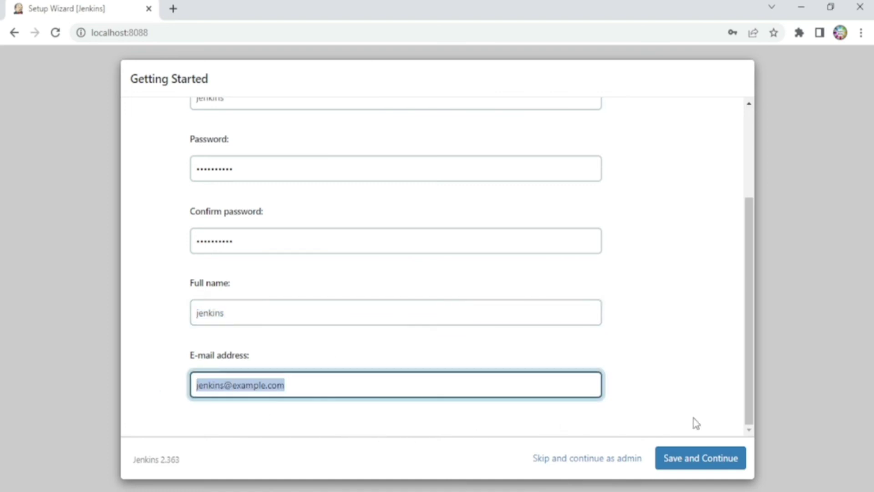
{"action": "left_click", "coordinate": [700, 457]}
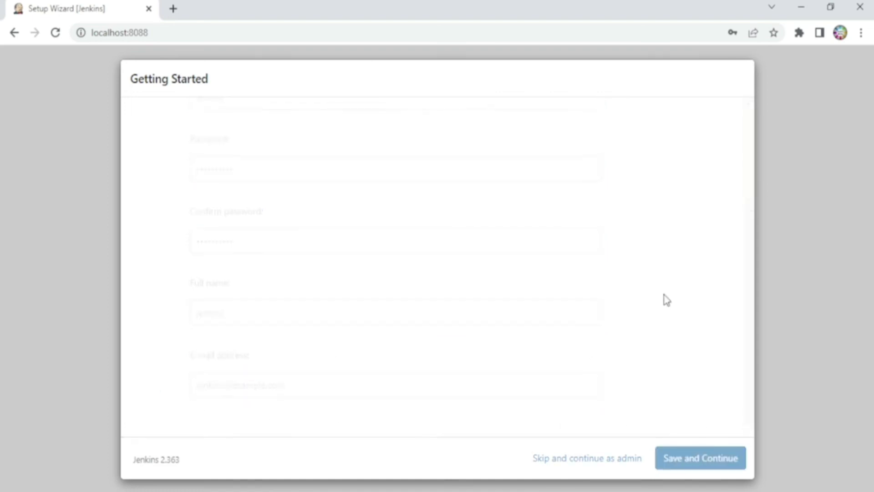
{"action": "left_click_drag", "start_coordinate": [192, 161], "coordinate": [509, 161]}
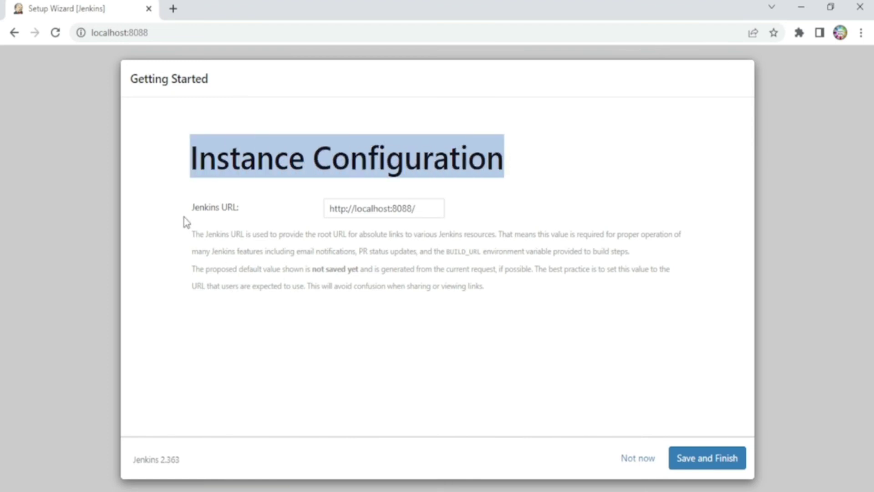
{"action": "left_click_drag", "start_coordinate": [190, 207], "coordinate": [239, 207]}
{"action": "left_click", "coordinate": [431, 209]}
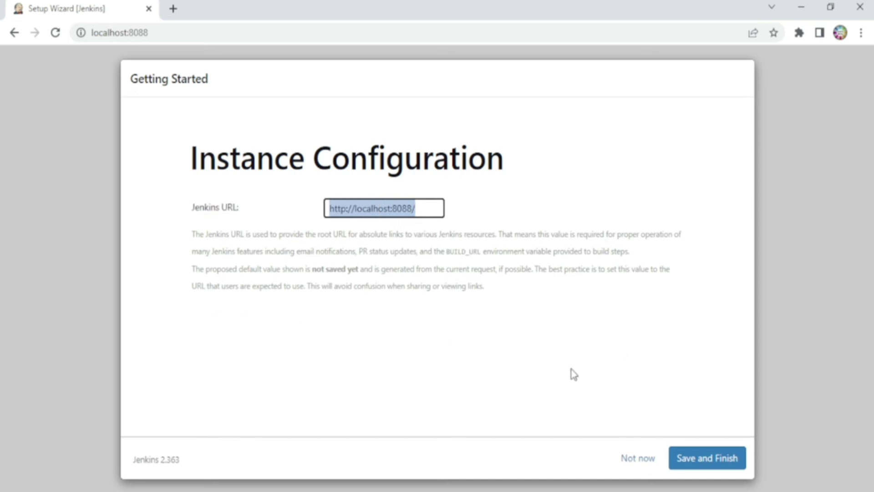
{"action": "left_click", "coordinate": [706, 457]}
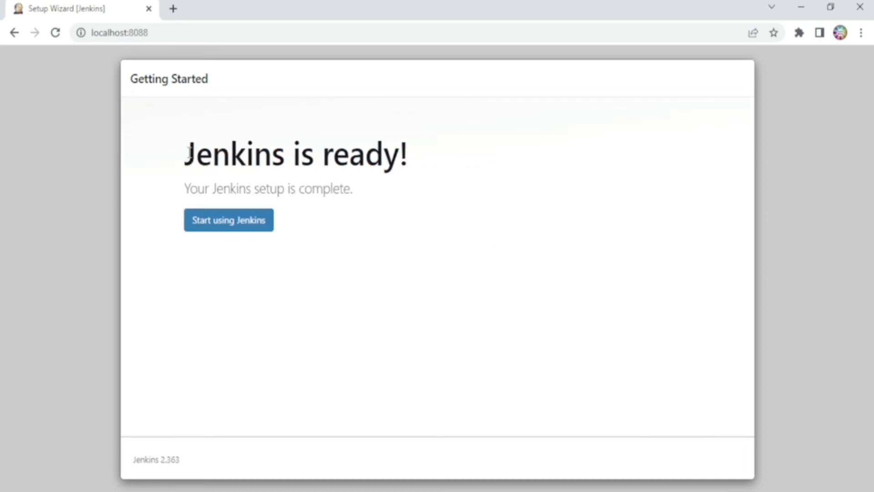
Confirm the 'Jenkins is ready!' message and start using Jenkins.
{"action": "left_click_drag", "start_coordinate": [184, 153], "coordinate": [475, 153]}
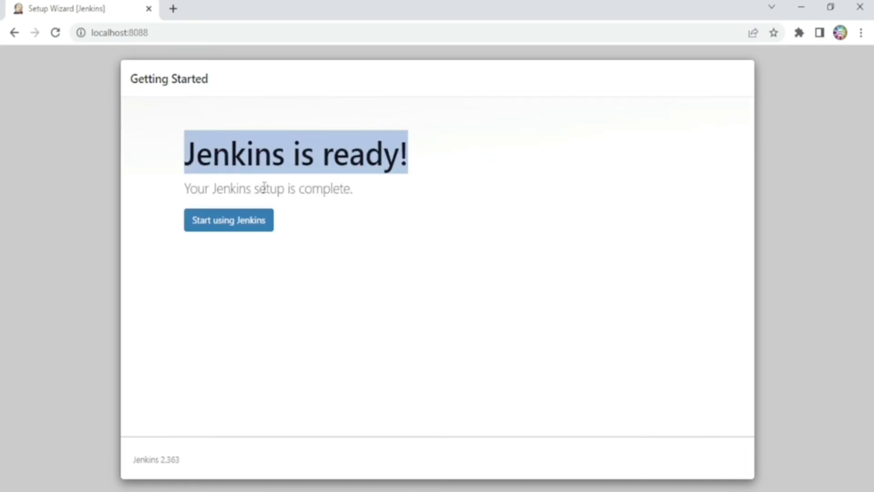
{"action": "left_click_drag", "start_coordinate": [181, 190], "coordinate": [401, 186]}
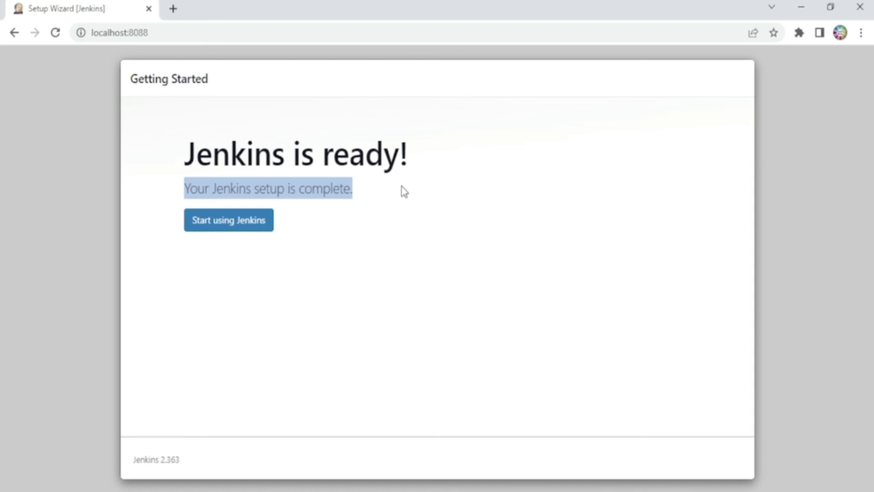
{"action": "left_click", "coordinate": [212, 226]}
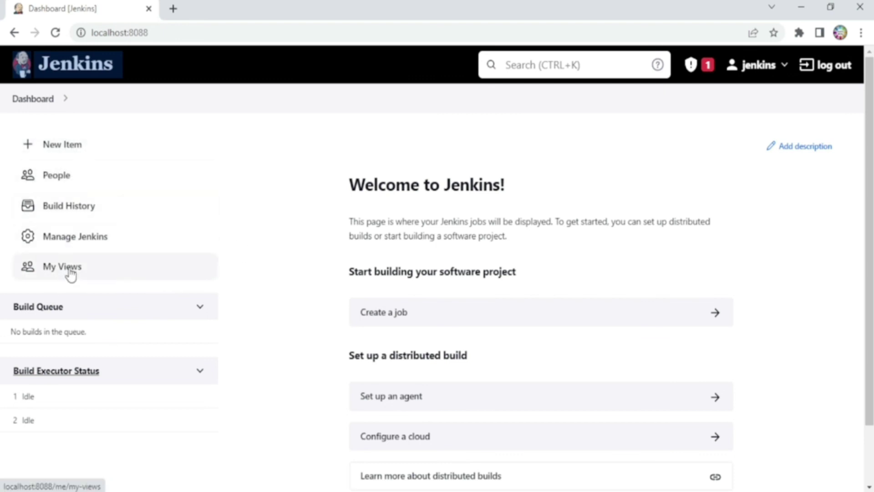
{"action": "scroll", "coordinate": [259, 295], "scroll_direction": "down", "scroll_amount": 1}
{"action": "scroll", "coordinate": [258, 295], "scroll_direction": "down", "scroll_amount": 1}
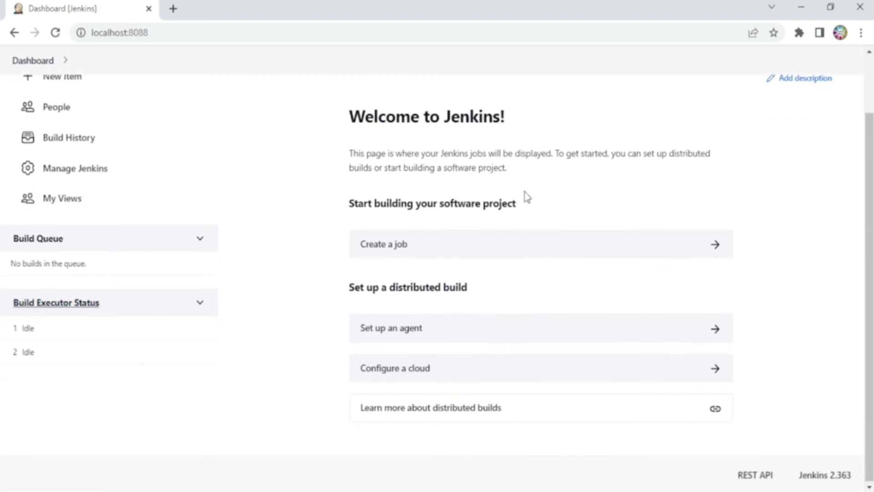
{"action": "scroll", "coordinate": [526, 211], "scroll_direction": "up", "scroll_amount": 2}
Point out the 'Welcome to Jenkins!' heading on the loaded dashboard.
{"action": "left_click_drag", "start_coordinate": [328, 179], "coordinate": [546, 198]}
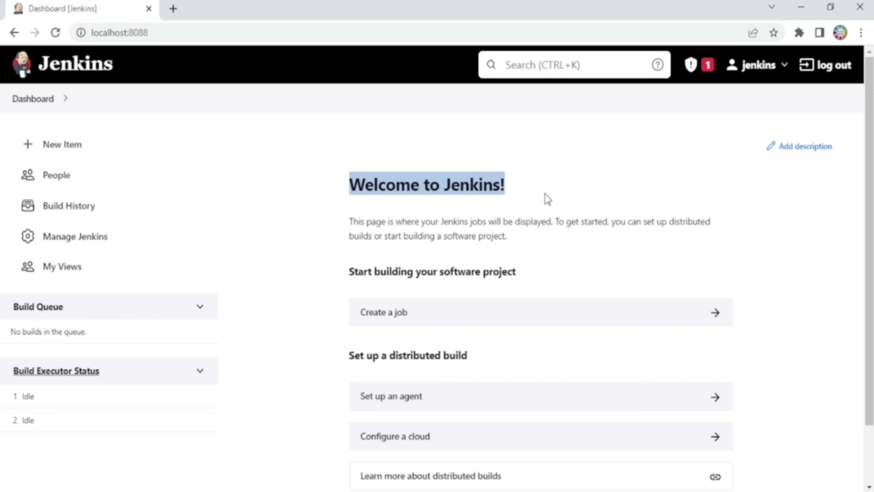
{"action": "scroll", "coordinate": [409, 232], "scroll_direction": "down", "scroll_amount": 2}
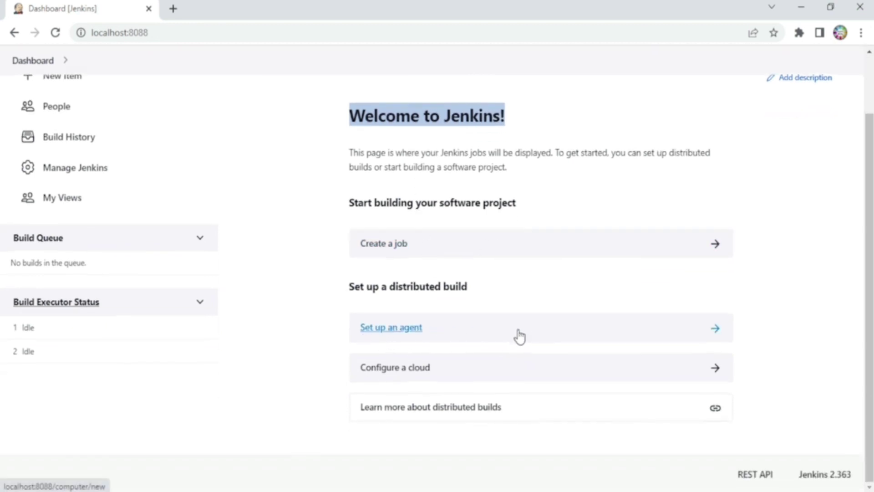
{"action": "scroll", "coordinate": [581, 369], "scroll_direction": "up", "scroll_amount": 2}
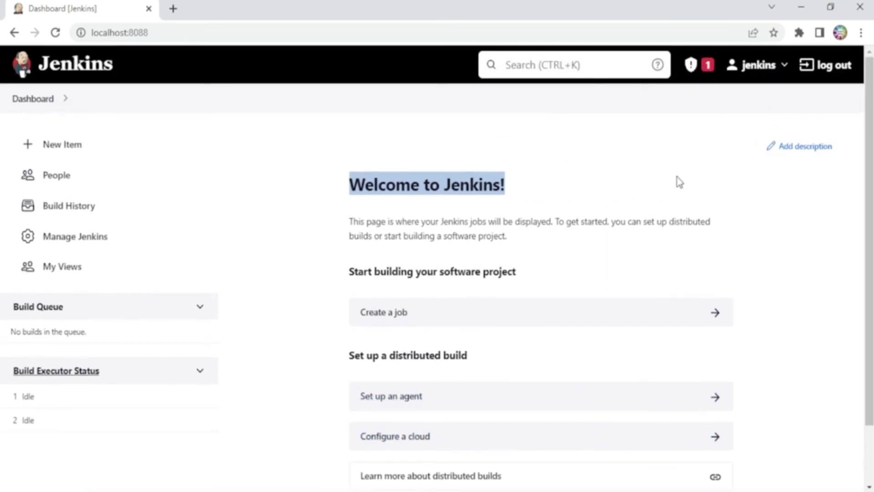
{"action": "scroll", "coordinate": [458, 266], "scroll_direction": "down", "scroll_amount": 2}
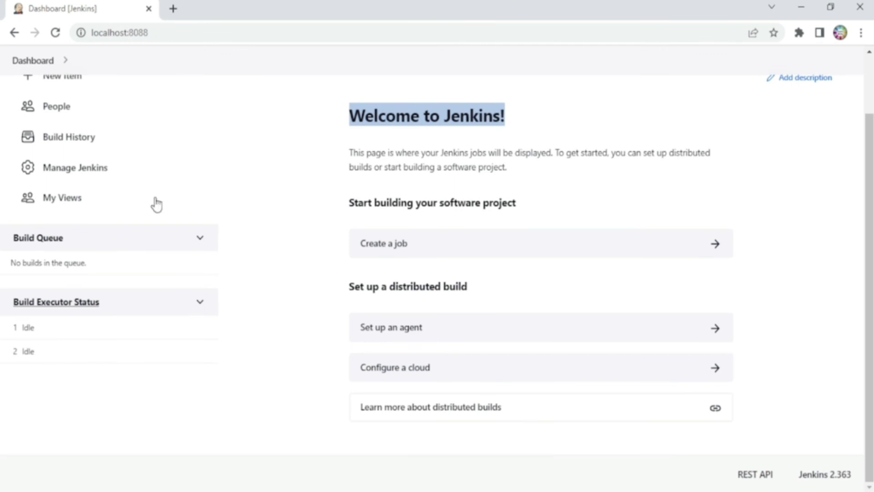
{"action": "scroll", "coordinate": [308, 233], "scroll_direction": "up", "scroll_amount": 2}
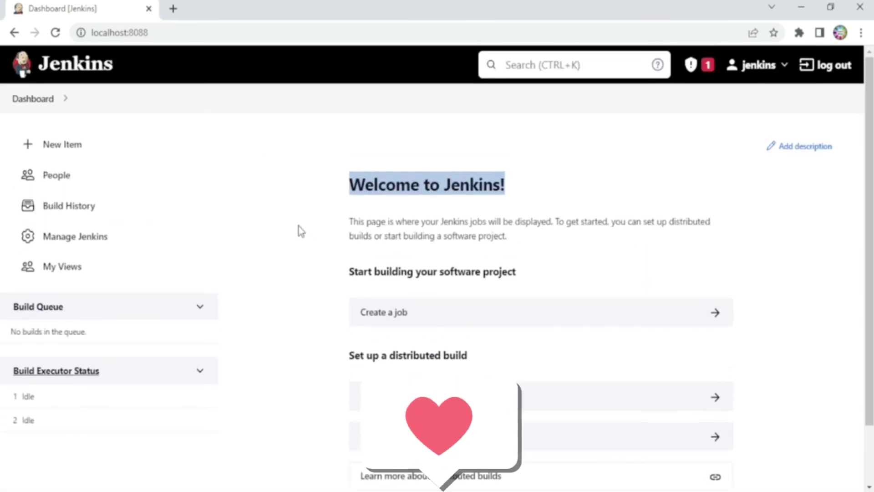